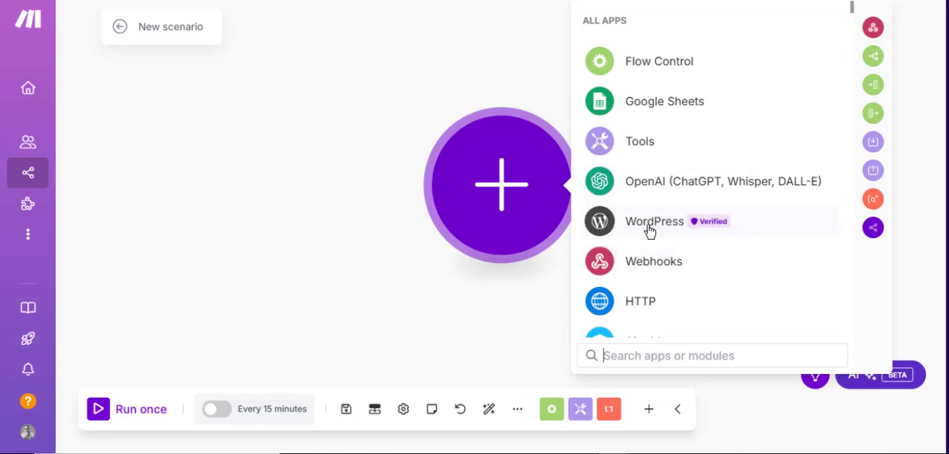
# Add a WordPress Create a Post module to the new scenario and map executionId as the post's title.
pyautogui.click(649, 232)
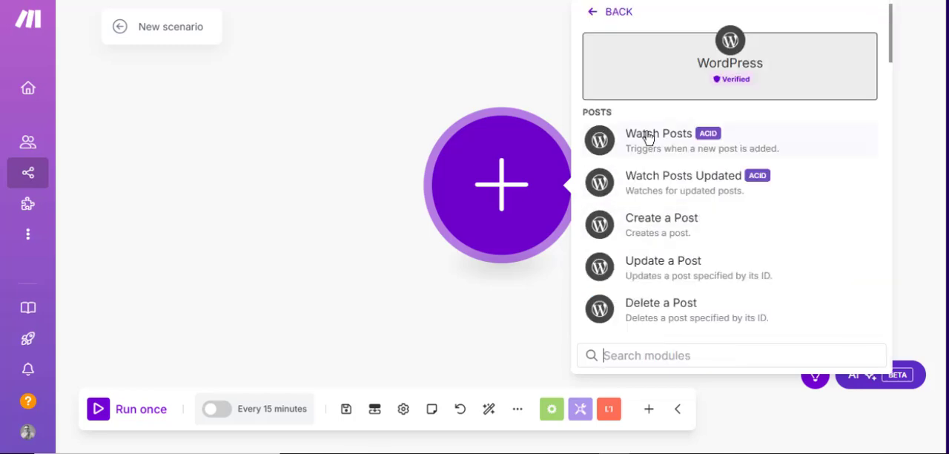
pyautogui.click(654, 229)
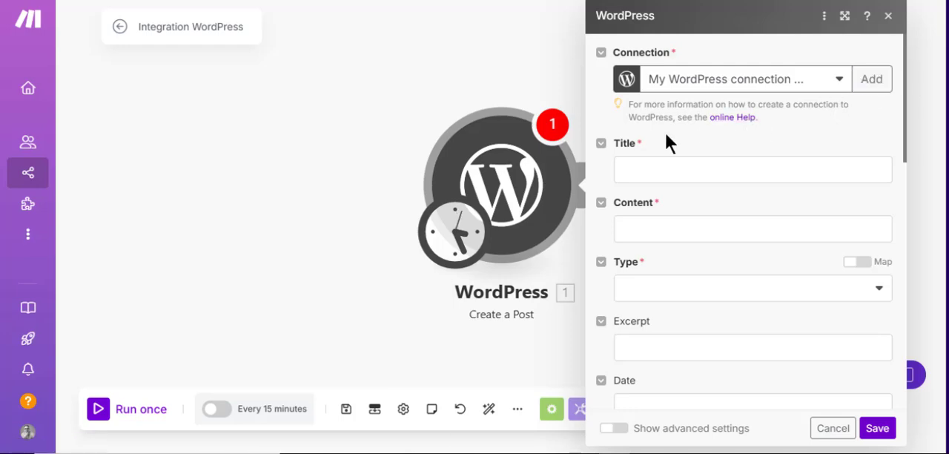
pyautogui.click(674, 168)
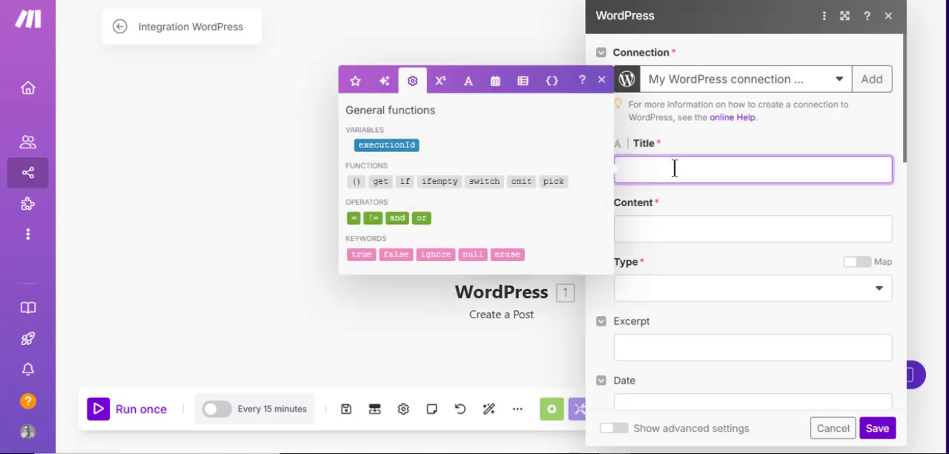
pyautogui.write('t')
pyautogui.click(380, 145)
pyautogui.press('BackSpace')
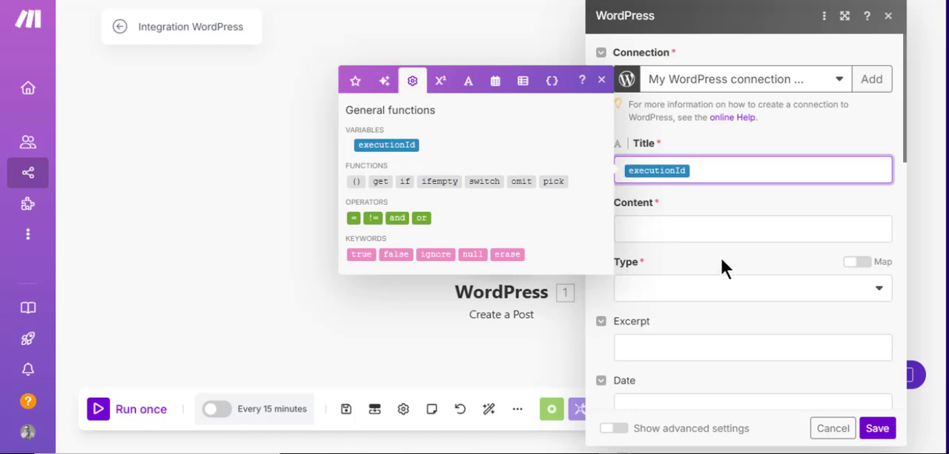
# Map executionId as the WordPress post's content and set its type to Articles.
pyautogui.click(730, 233)
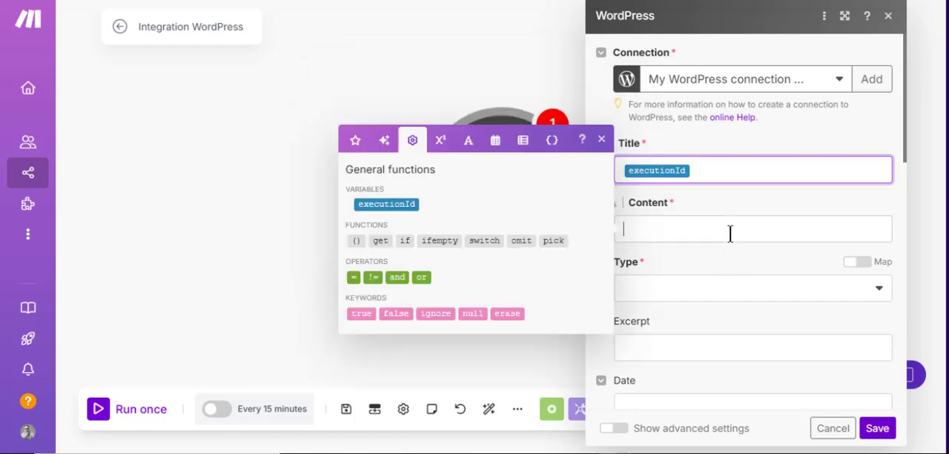
pyautogui.click(399, 204)
pyautogui.click(761, 294)
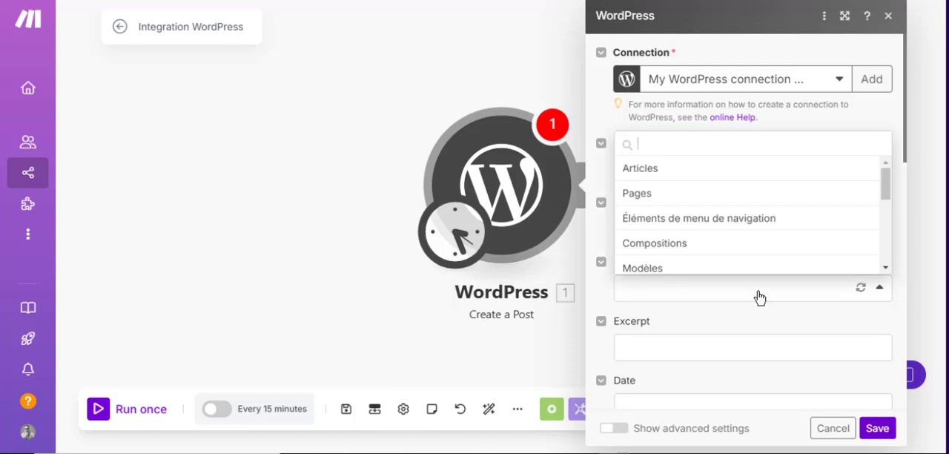
pyautogui.click(650, 169)
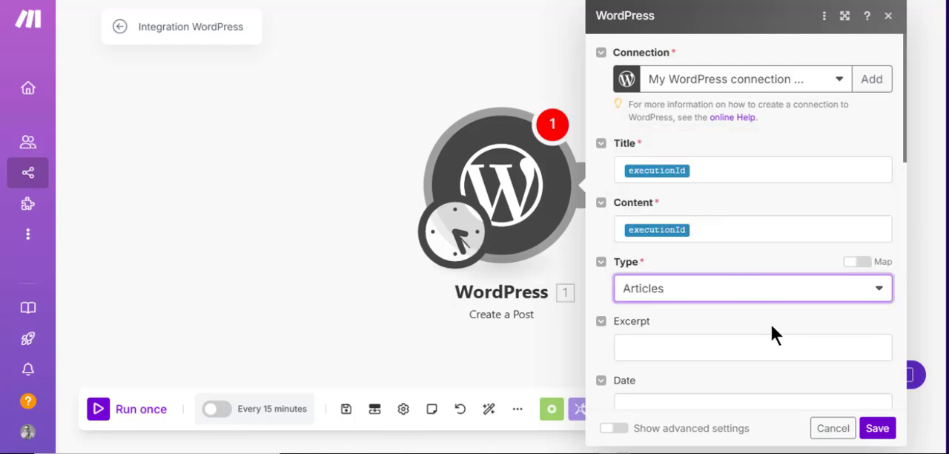
# Map executionId as the WordPress post's excerpt, leaving the date empty.
pyautogui.scroll(-2, 770, 323)
pyautogui.click(683, 206)
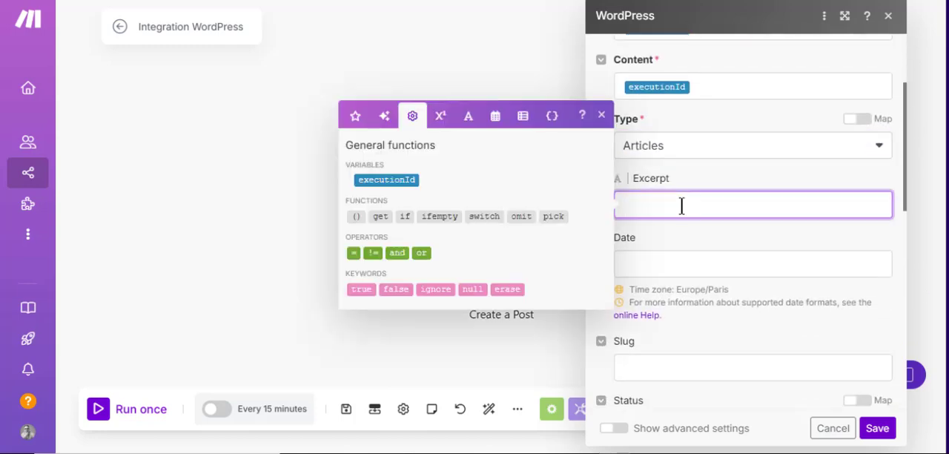
pyautogui.click(389, 182)
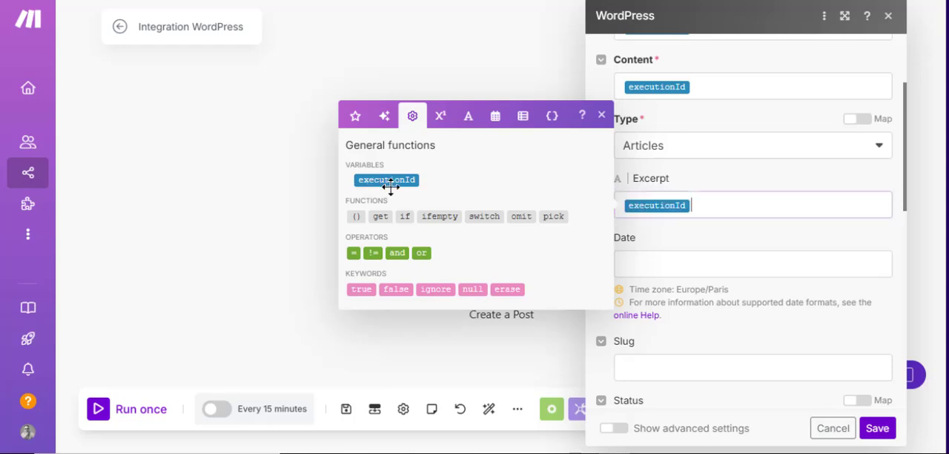
pyautogui.click(727, 266)
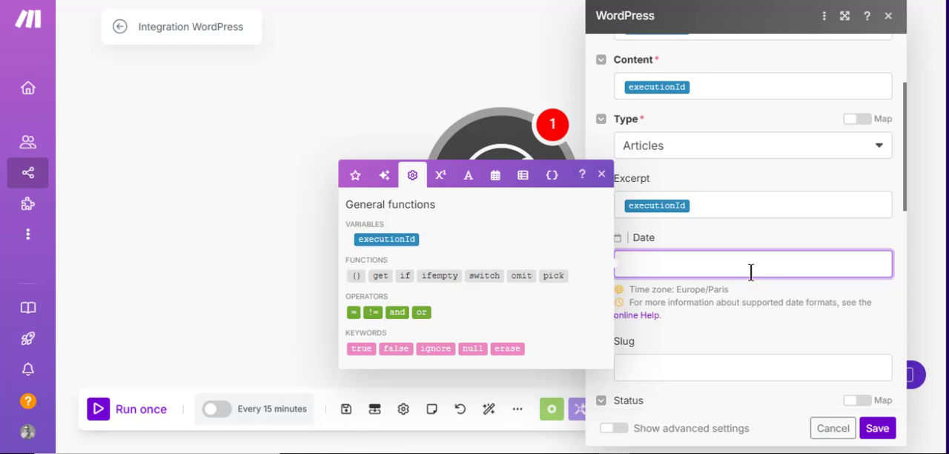
pyautogui.click(771, 327)
# Assign the WordPress post to the Business en ligne category and save the module's settings.
pyautogui.scroll(-1, 778, 319)
pyautogui.scroll(-3, 793, 296)
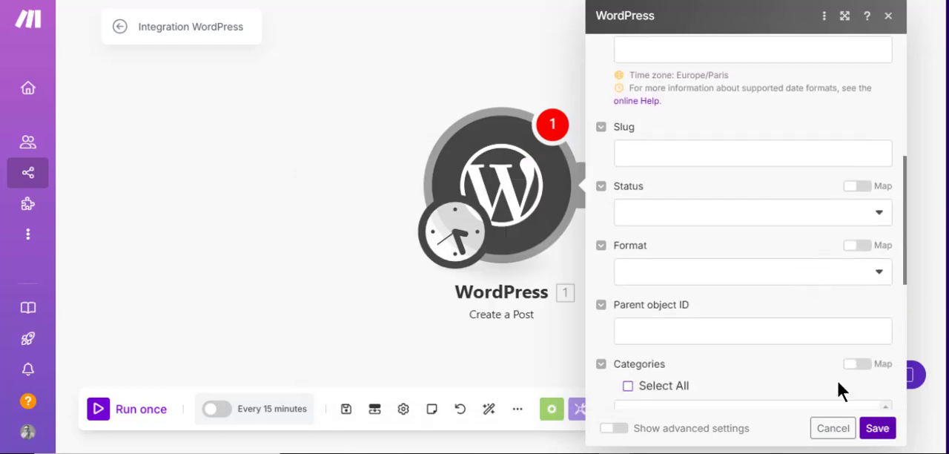
pyautogui.scroll(-1, 755, 254)
pyautogui.scroll(-1, 754, 249)
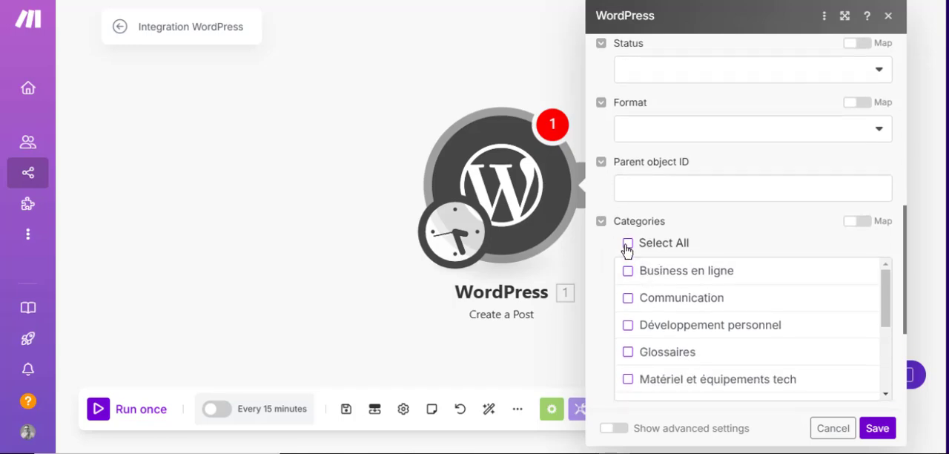
pyautogui.click(629, 273)
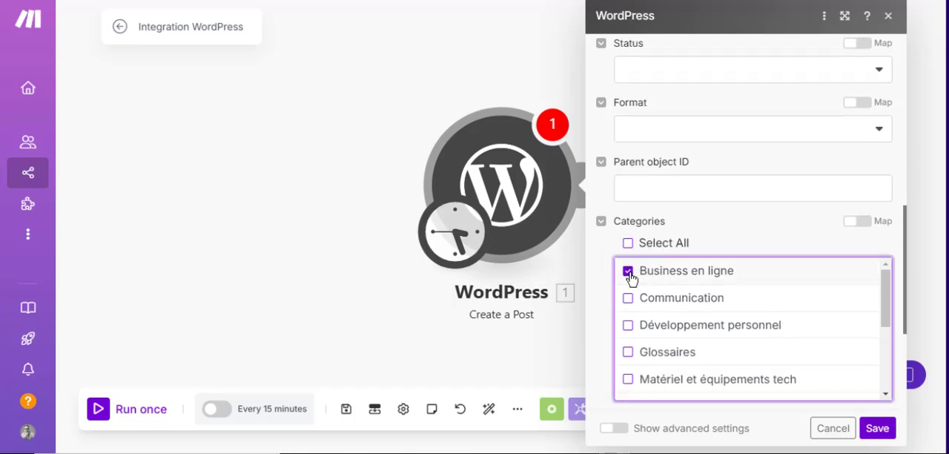
pyautogui.click(877, 429)
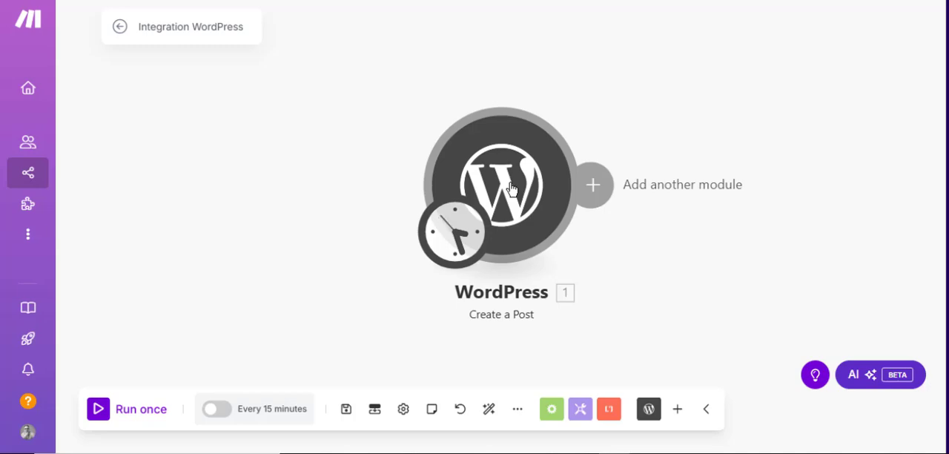
# Add a Facebook List Pages module after the WordPress module and save it with the Instagram business connection.
pyautogui.click(593, 188)
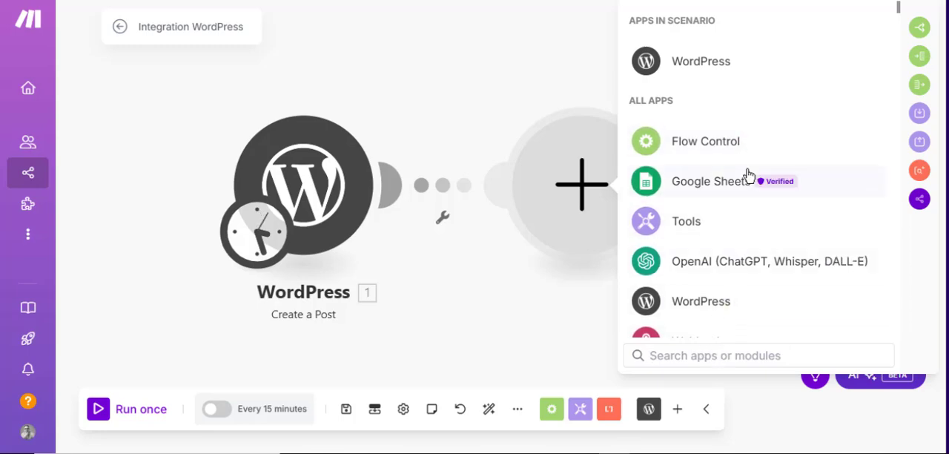
pyautogui.scroll(-4, 749, 175)
pyautogui.scroll(-1, 749, 173)
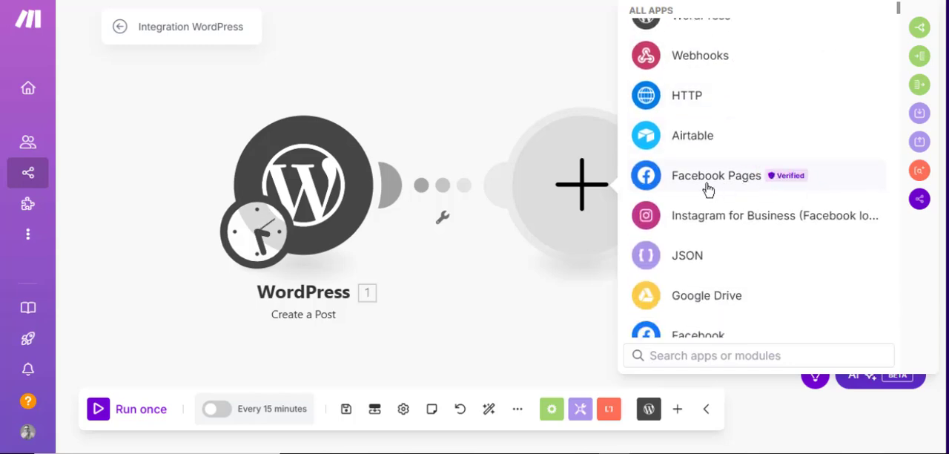
pyautogui.click(692, 355)
pyautogui.write('Fac')
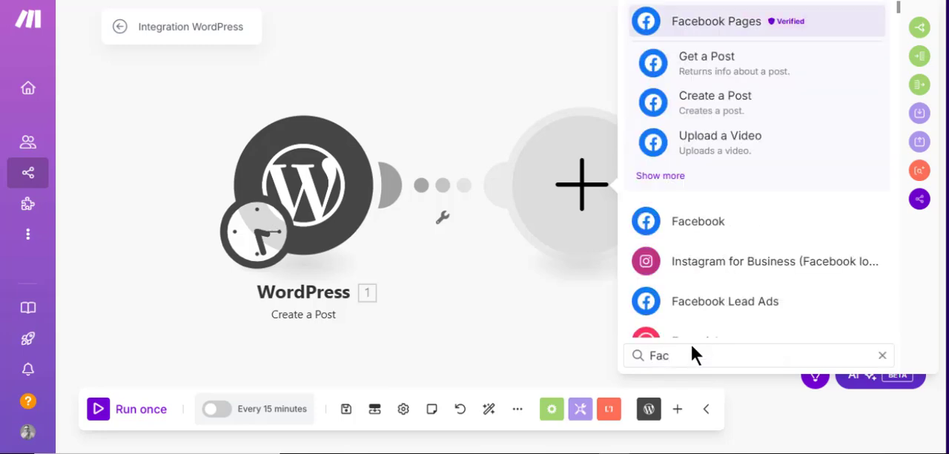
pyautogui.write('ebook')
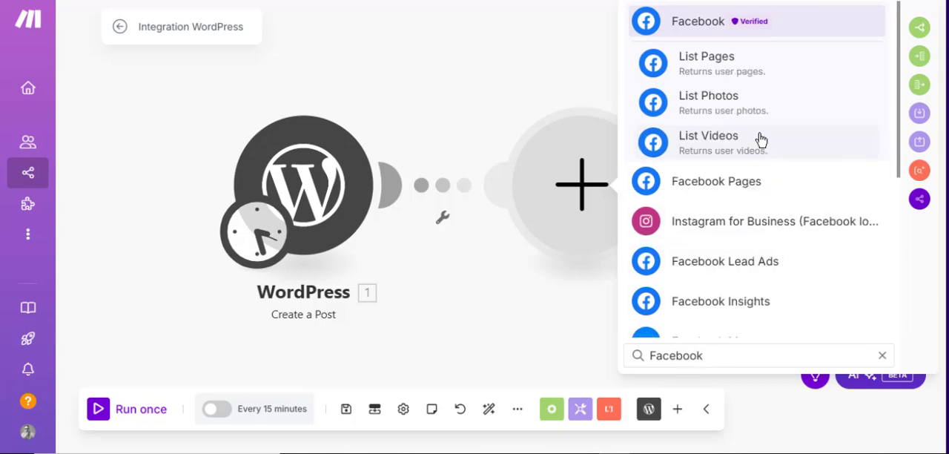
pyautogui.click(713, 70)
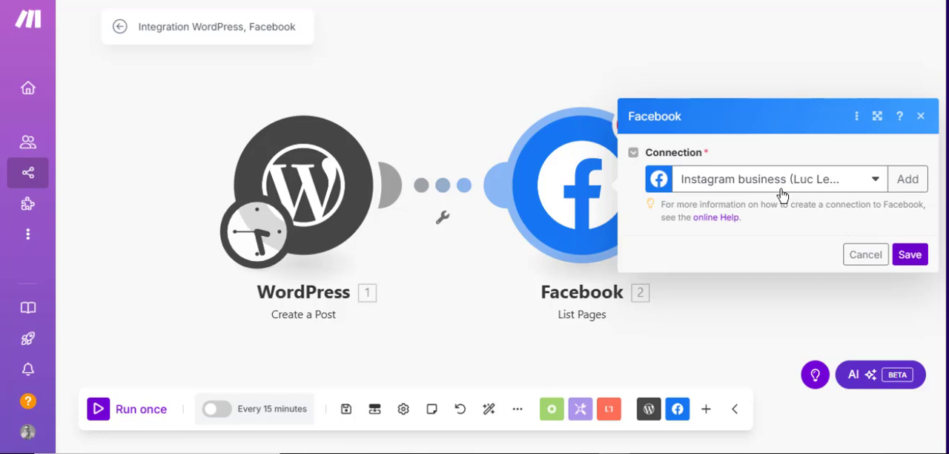
pyautogui.click(911, 255)
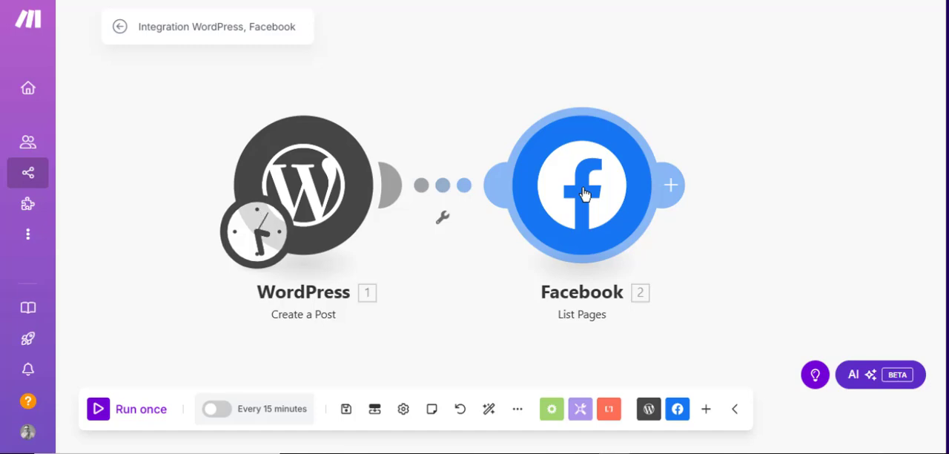
# Leave for the organization dashboard, discarding the scenario's unsaved changes, and create a new scenario.
pyautogui.moveTo(34, 56)
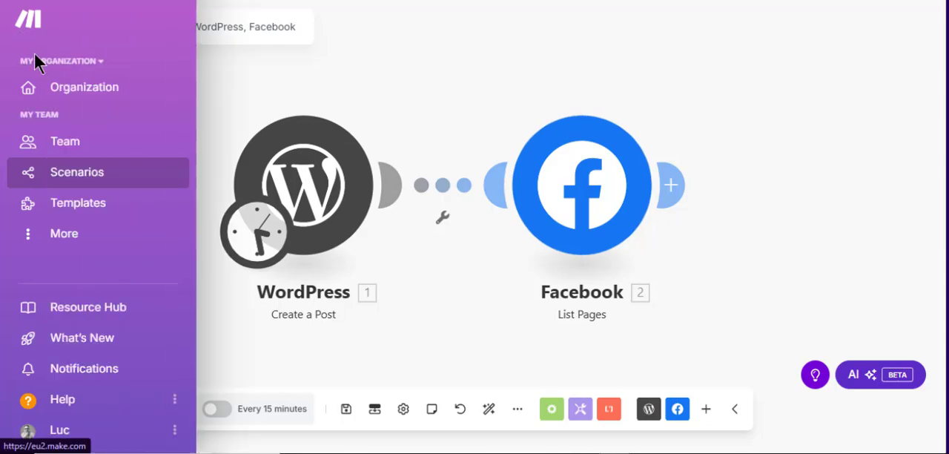
pyautogui.click(53, 90)
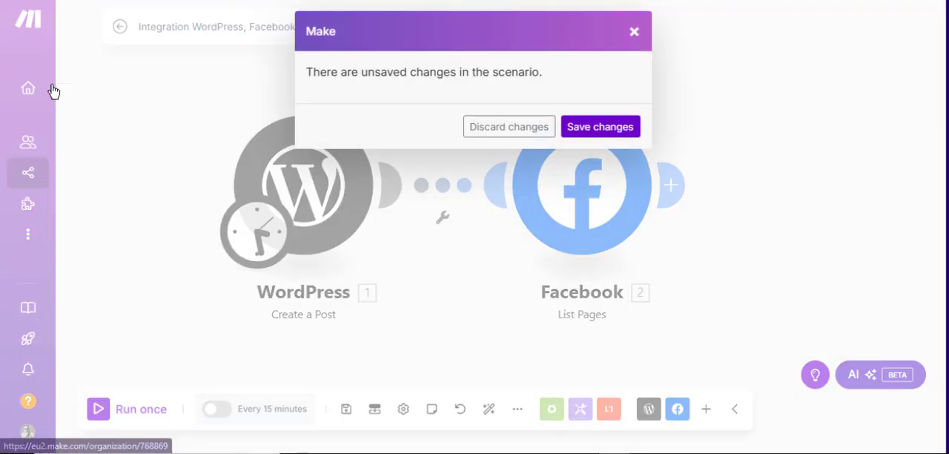
pyautogui.click(491, 127)
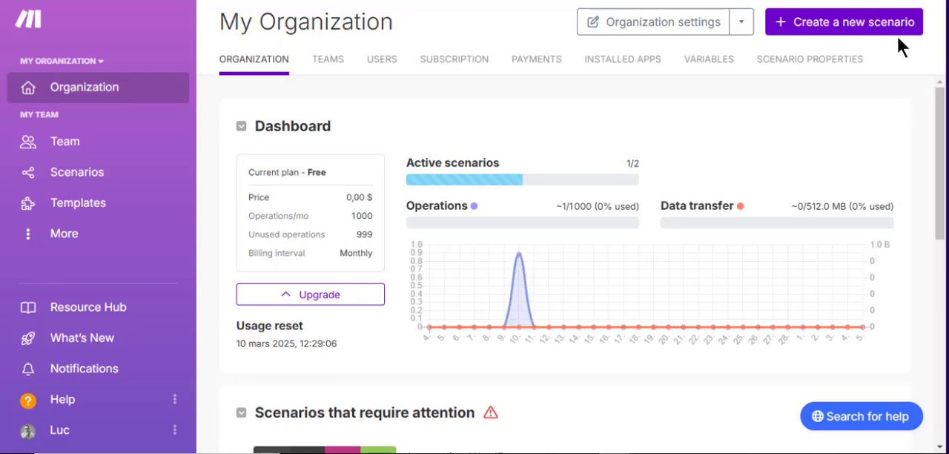
pyautogui.click(636, 169)
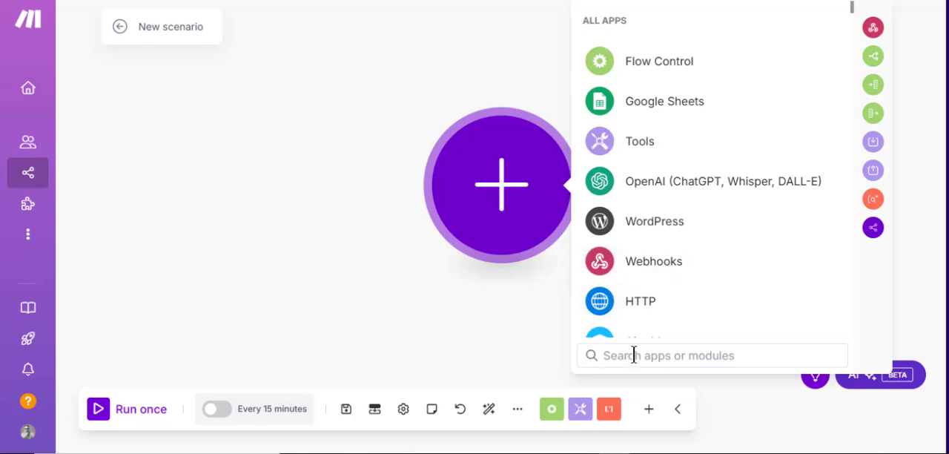
# Search the apps for youtube and add the YouTube Upload a Video module to the scenario.
pyautogui.write('you')
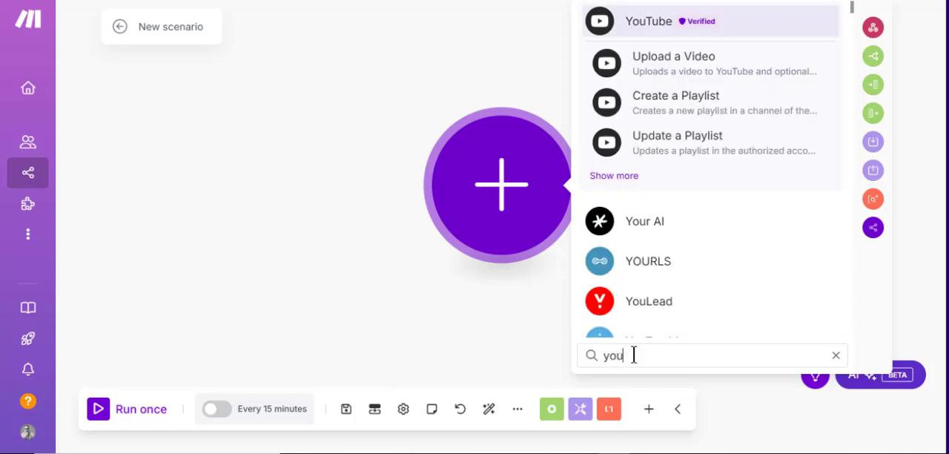
pyautogui.write('tube')
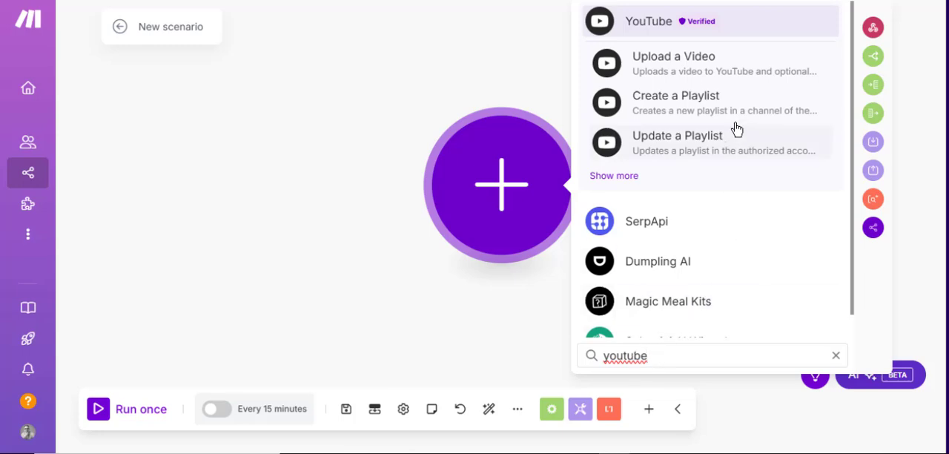
pyautogui.click(660, 67)
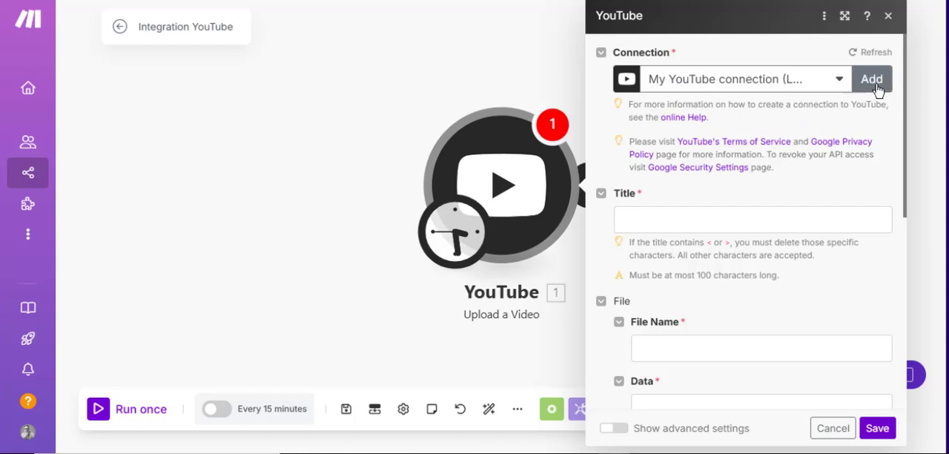
# Map executionId to the title, file name and data fields of the YouTube upload.
pyautogui.click(699, 216)
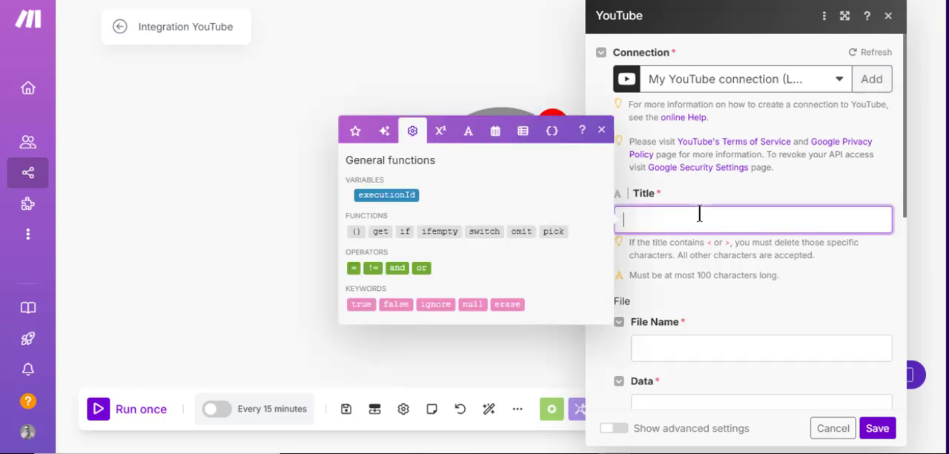
pyautogui.click(412, 193)
pyautogui.scroll(-1, 802, 272)
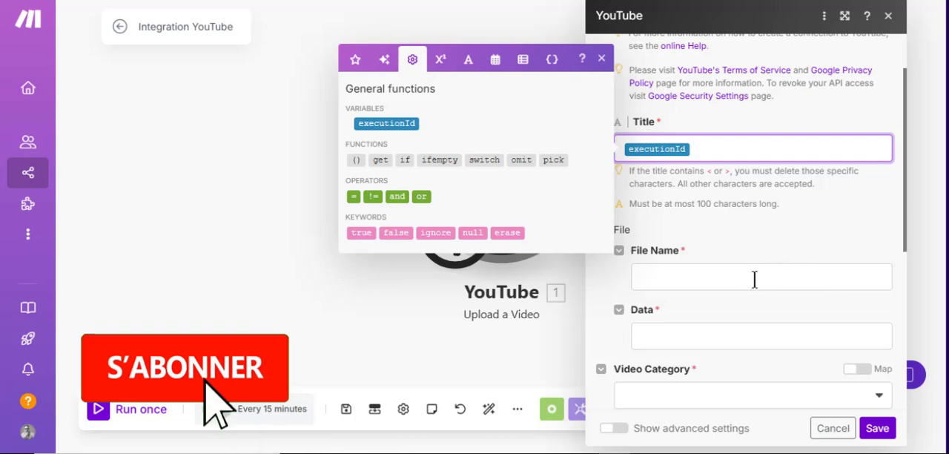
pyautogui.click(695, 276)
pyautogui.click(425, 251)
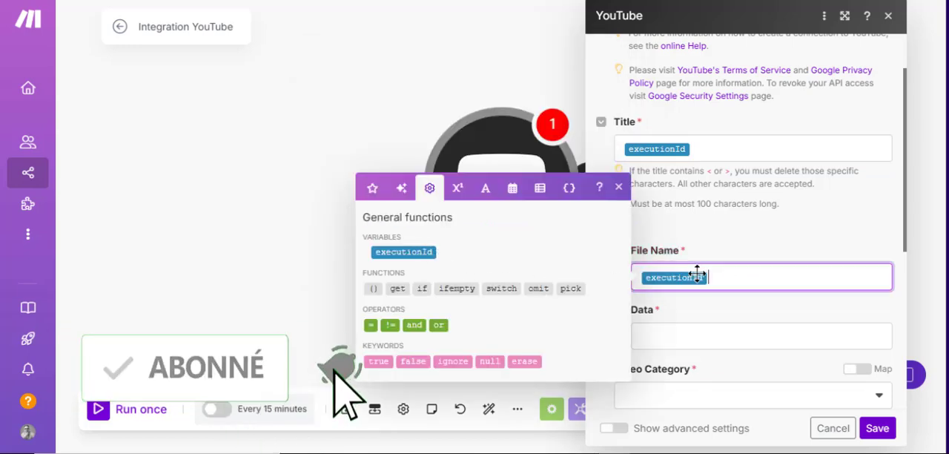
pyautogui.scroll(-2, 730, 259)
pyautogui.click(700, 193)
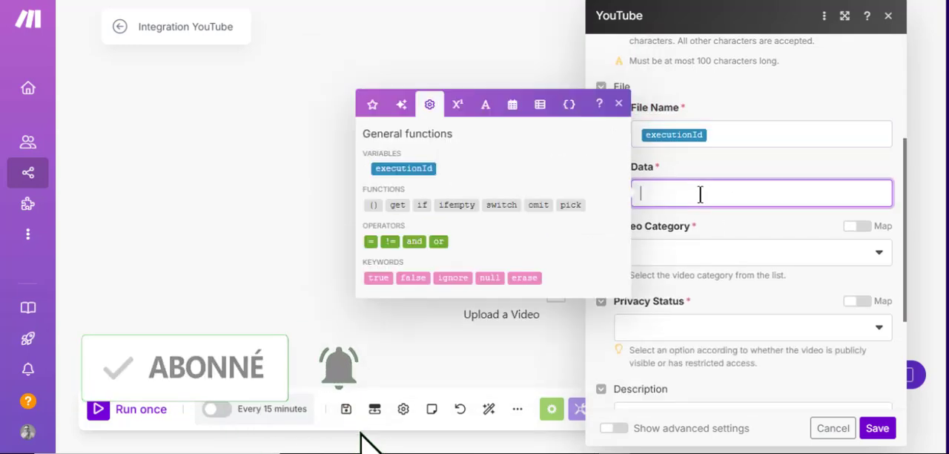
pyautogui.click(415, 171)
# Set the video category to Film & Animation and the privacy status to Public, and save the YouTube upload module.
pyautogui.click(686, 252)
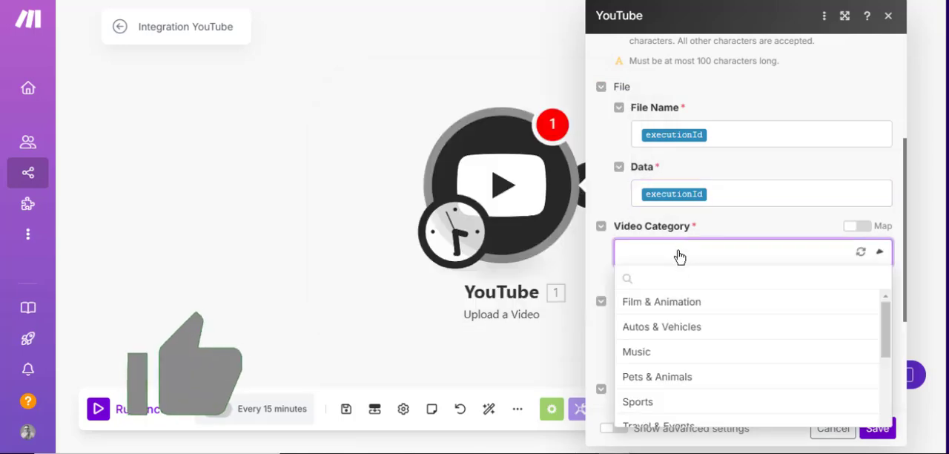
pyautogui.click(654, 304)
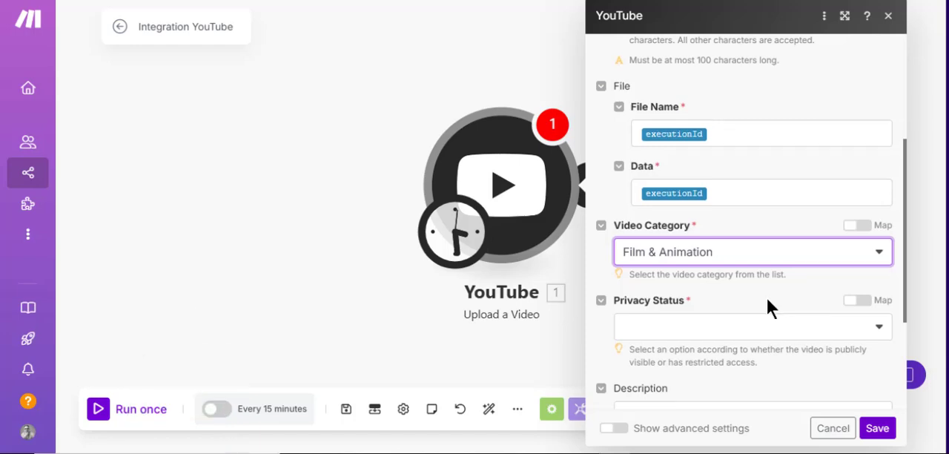
pyautogui.scroll(-2, 767, 304)
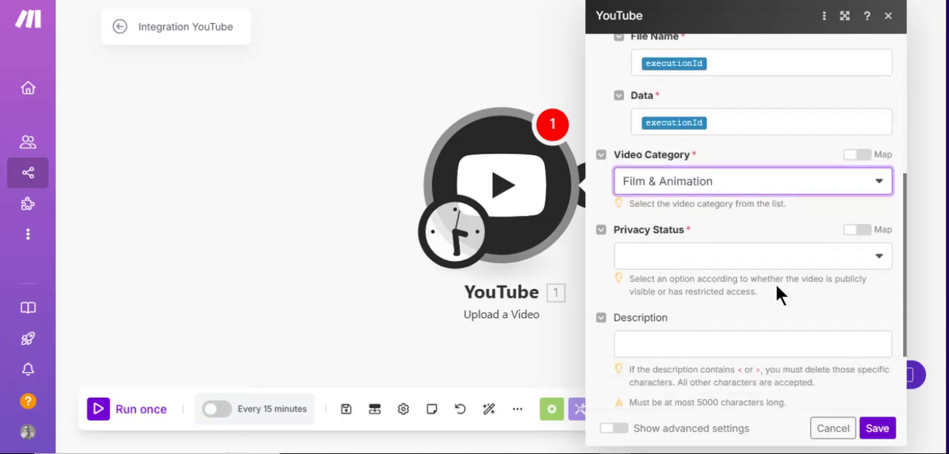
pyautogui.click(680, 261)
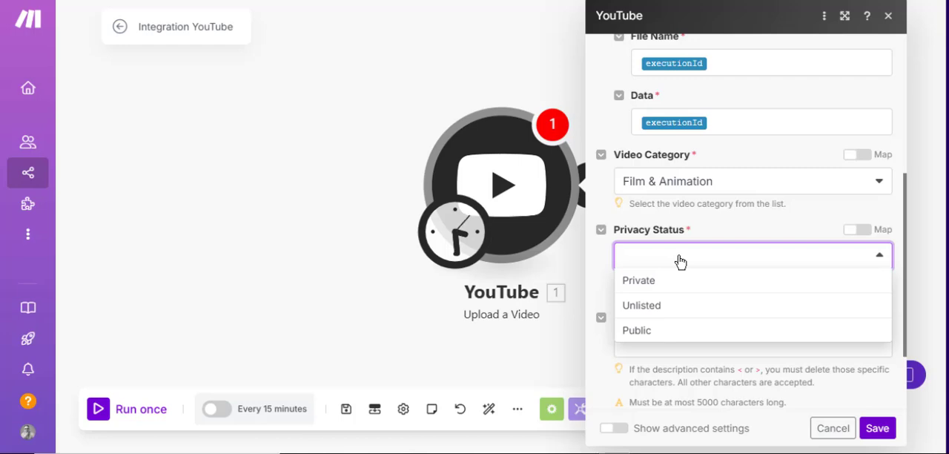
pyautogui.click(640, 331)
pyautogui.scroll(-1, 798, 283)
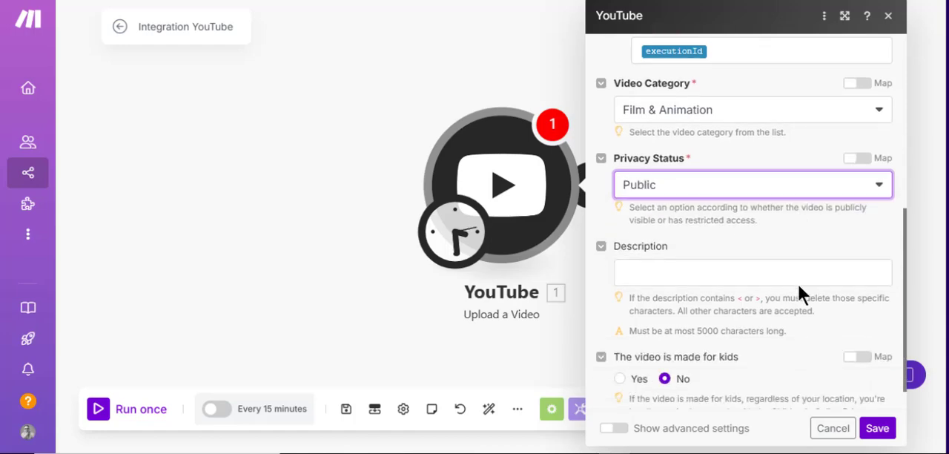
pyautogui.click(707, 275)
pyautogui.scroll(-1, 707, 279)
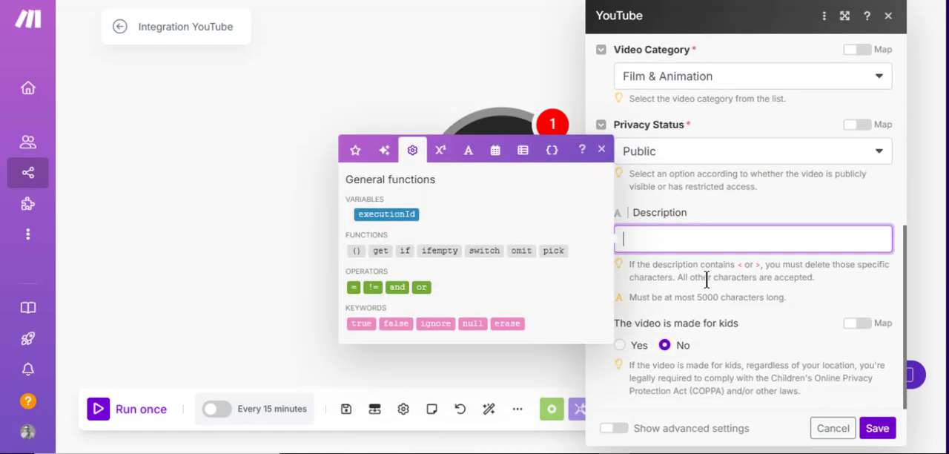
pyautogui.click(706, 278)
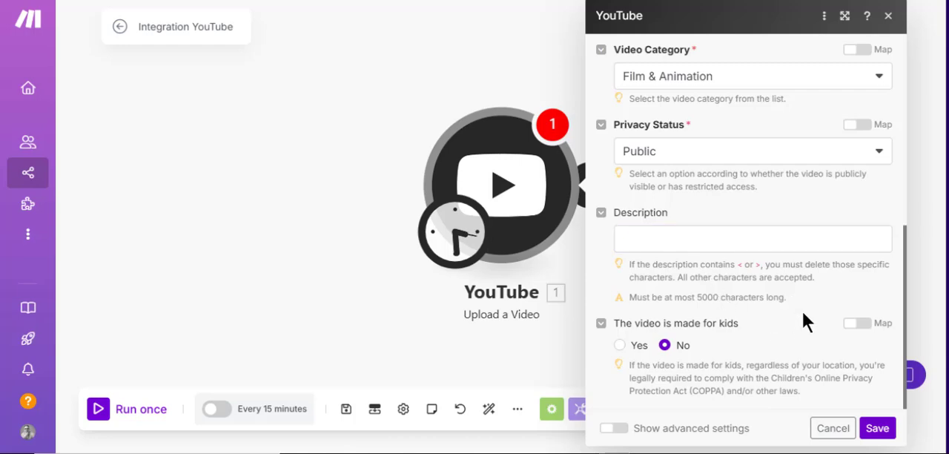
pyautogui.click(877, 428)
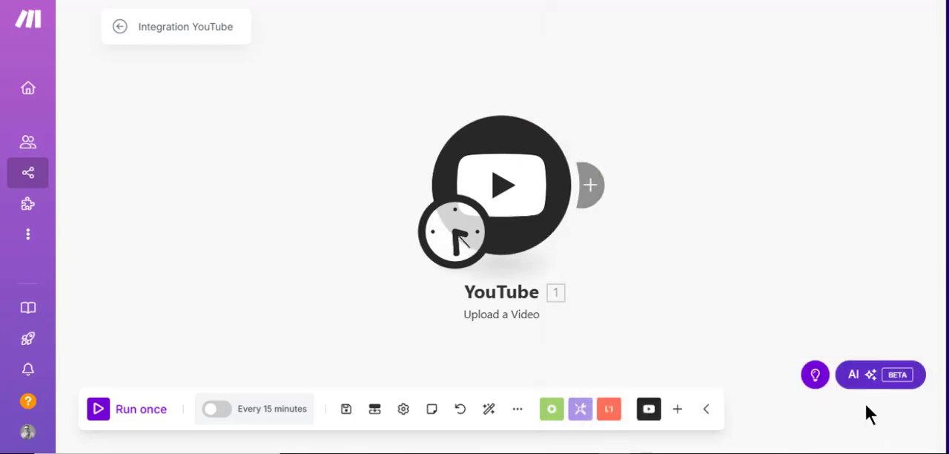
# Add a Facebook Pages Create a Post module after the YouTube module.
pyautogui.click(594, 193)
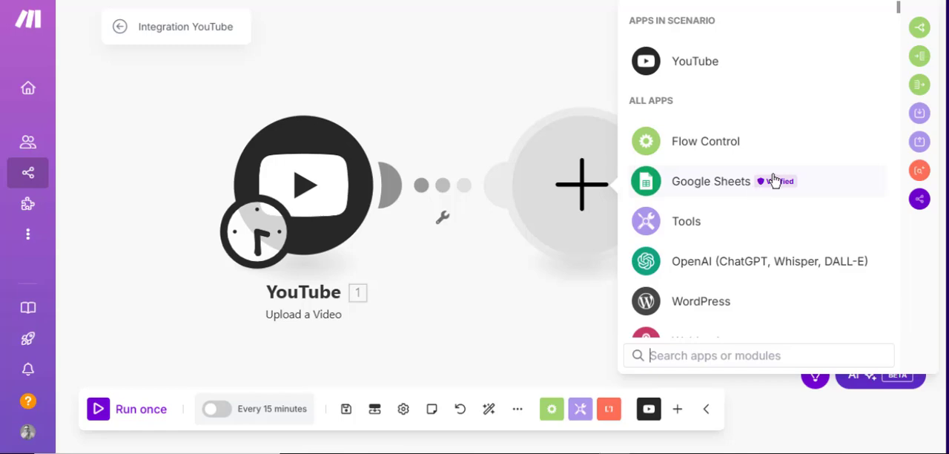
pyautogui.scroll(-3, 733, 173)
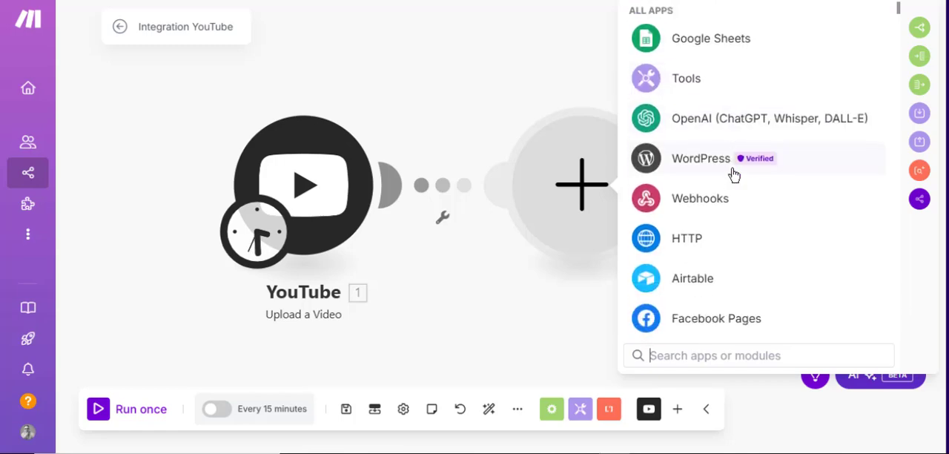
pyautogui.click(704, 320)
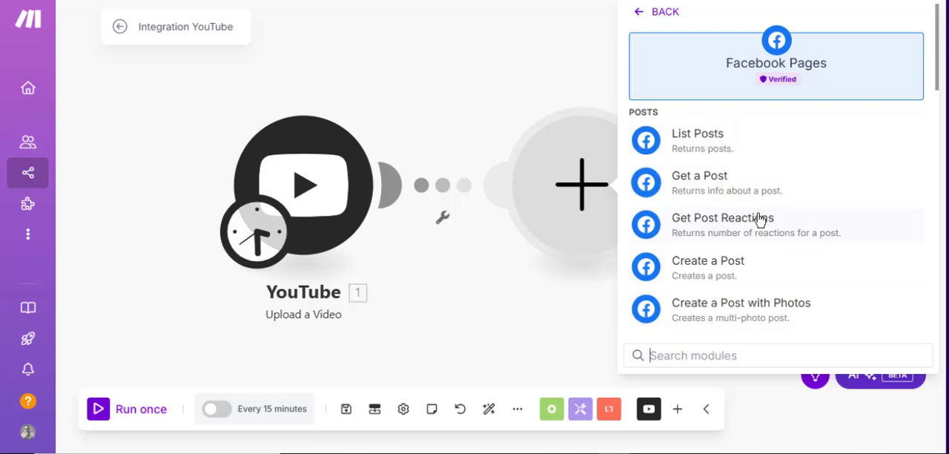
pyautogui.click(711, 273)
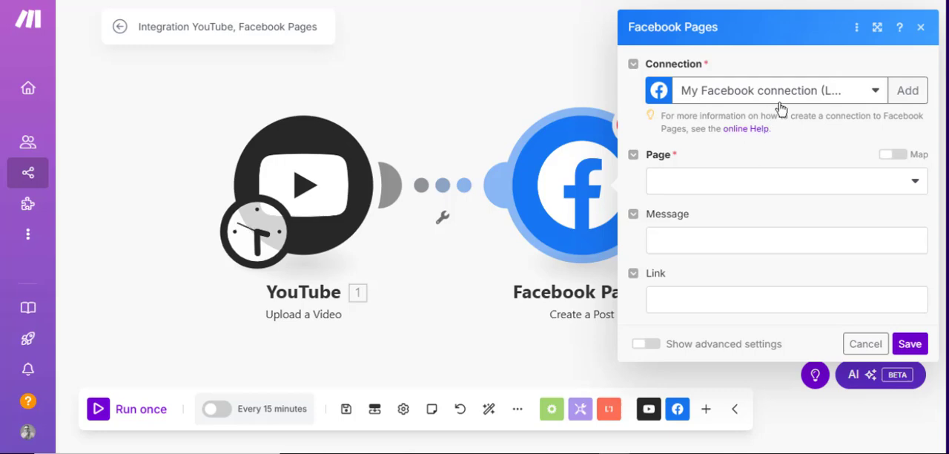
# Choose the page Devenir formateur en ligne, map the YouTube Video ID to the post message, and save the Facebook module.
pyautogui.click(766, 185)
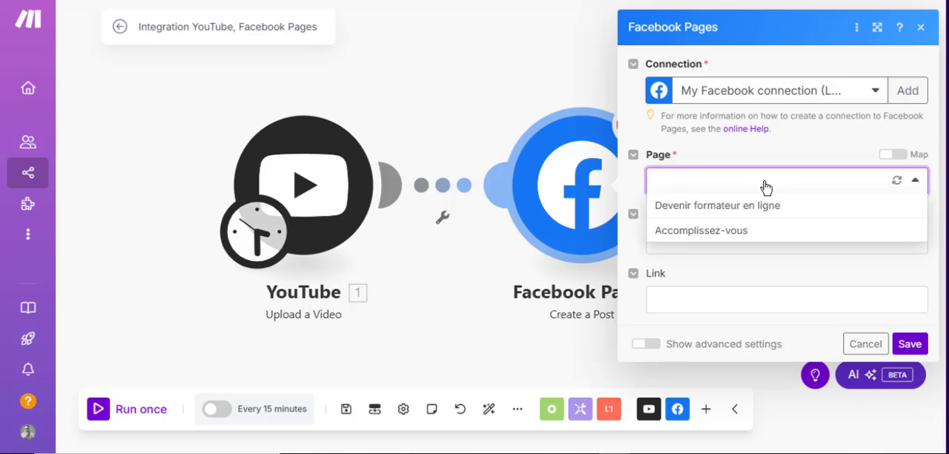
pyautogui.click(710, 215)
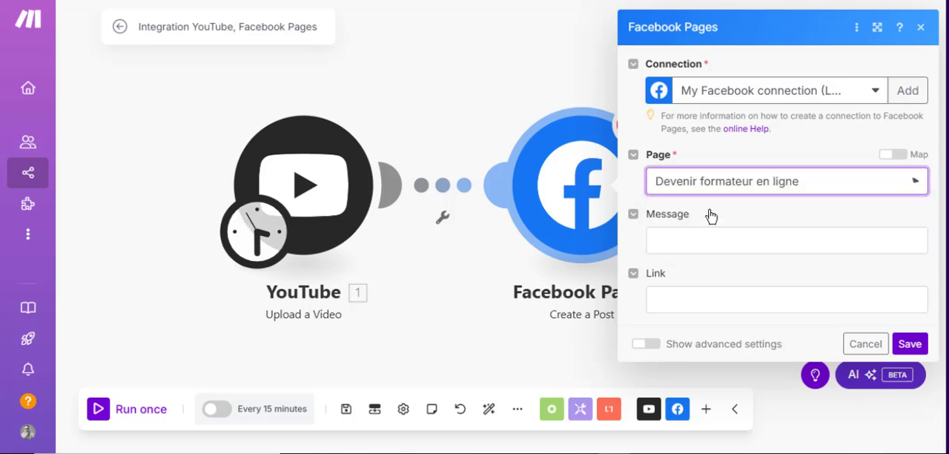
pyautogui.click(734, 245)
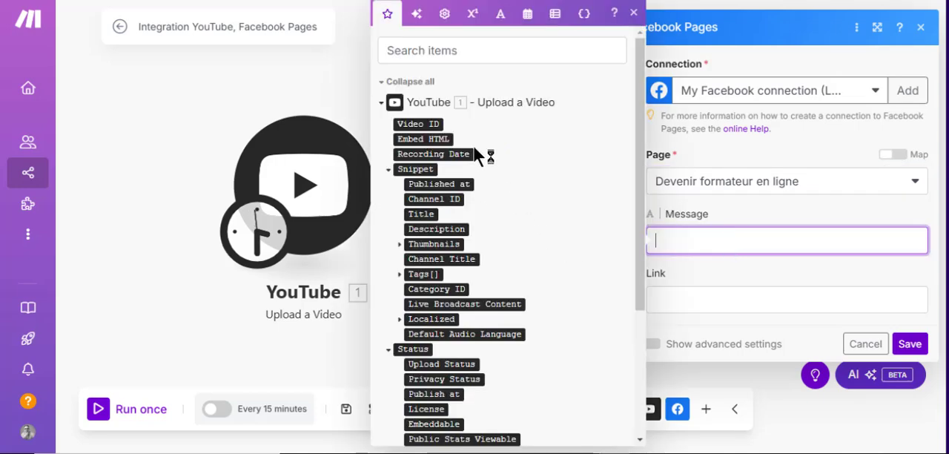
pyautogui.click(420, 123)
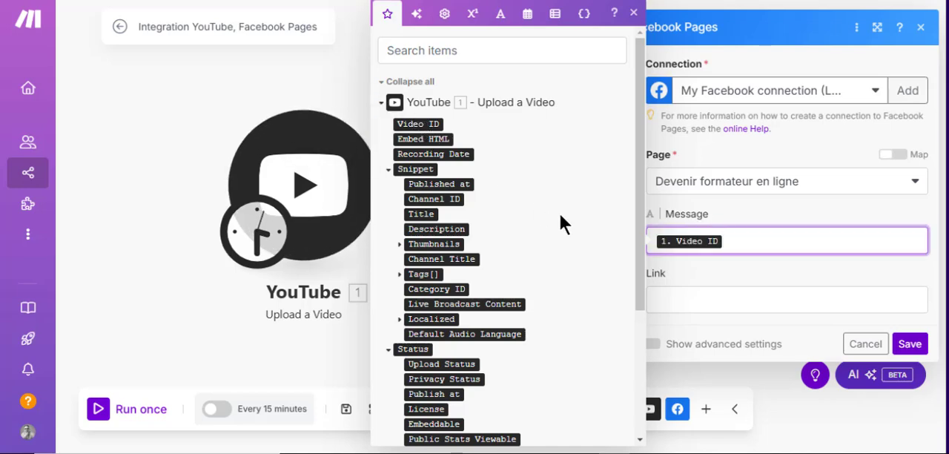
pyautogui.click(735, 299)
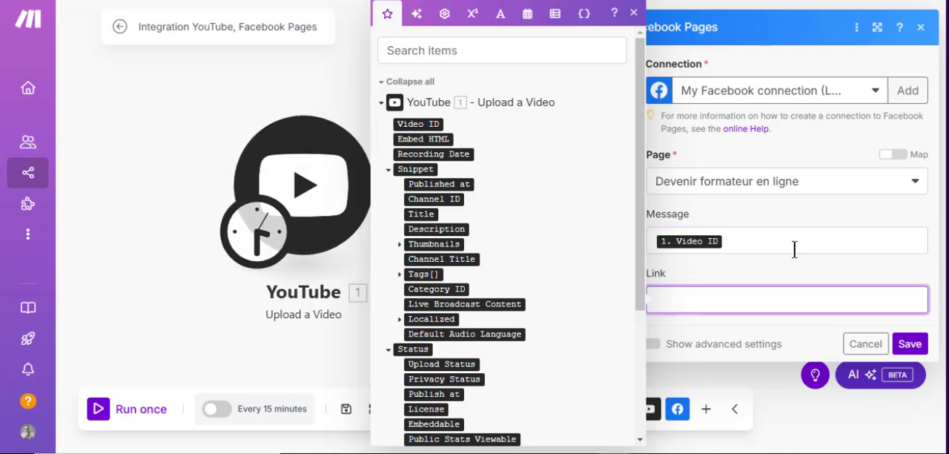
pyautogui.click(769, 326)
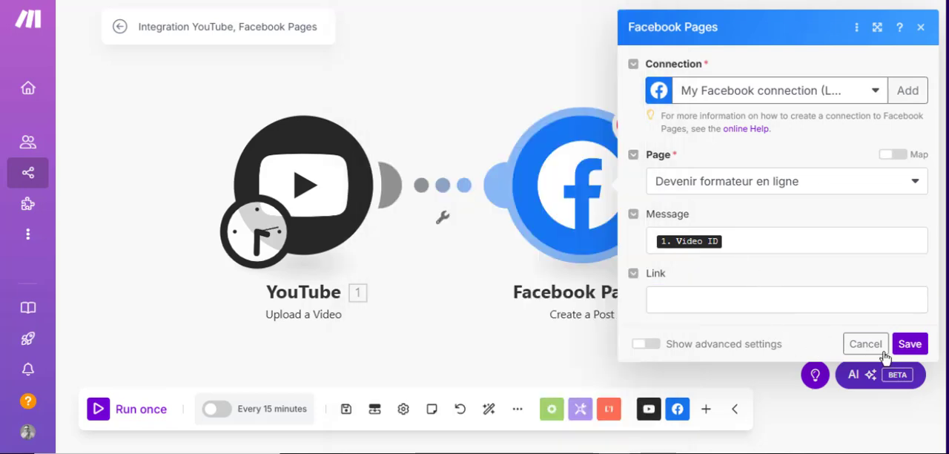
pyautogui.click(906, 344)
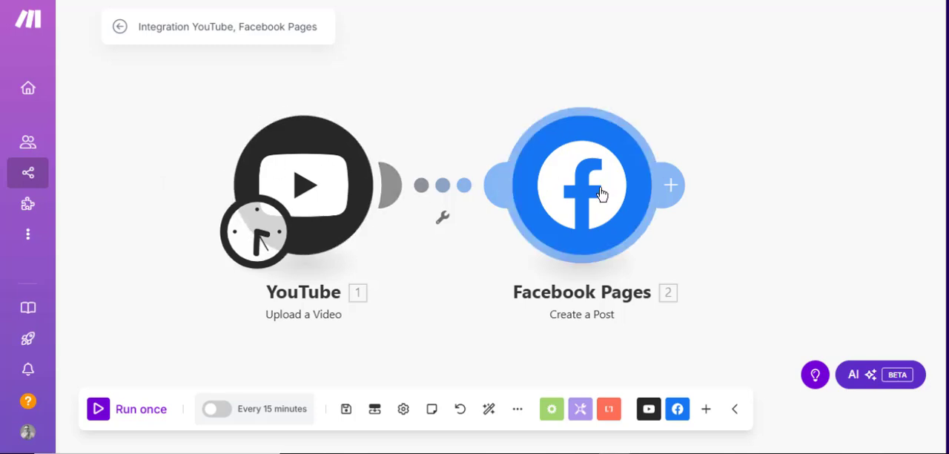
# Search the apps for instagram and add the Instagram for Business Get media module after the Facebook Pages module.
pyautogui.click(676, 191)
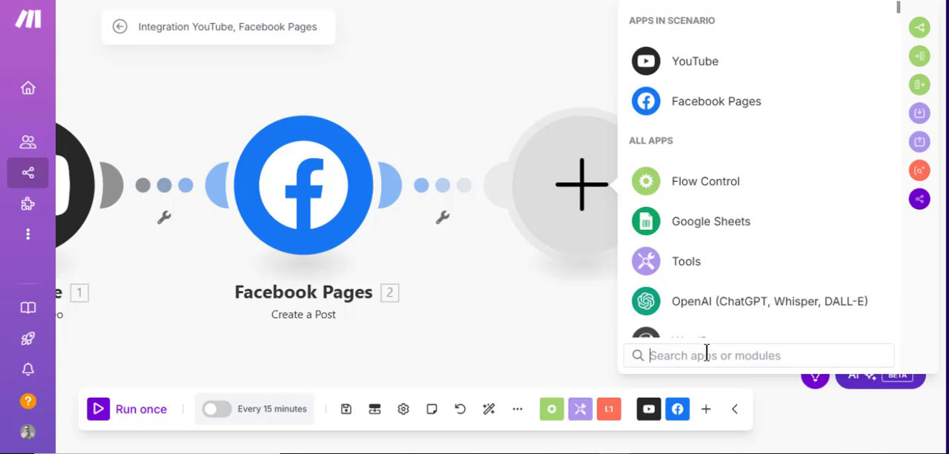
pyautogui.write('i')
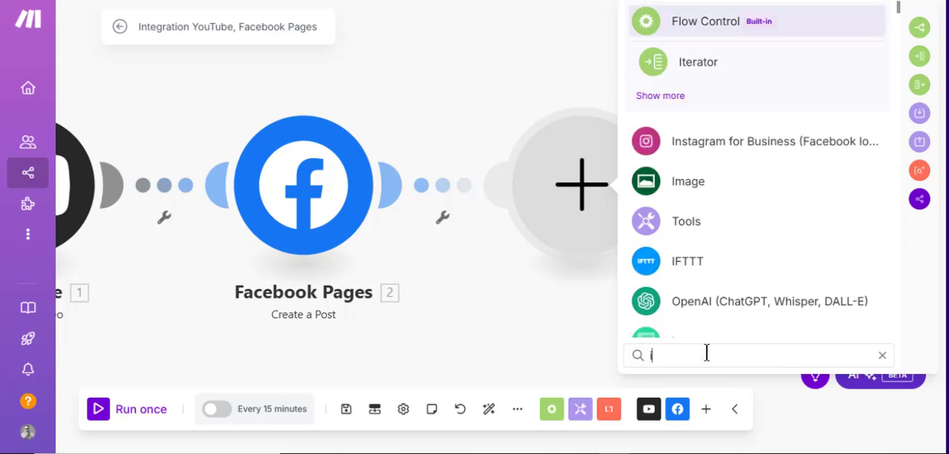
pyautogui.write('nst')
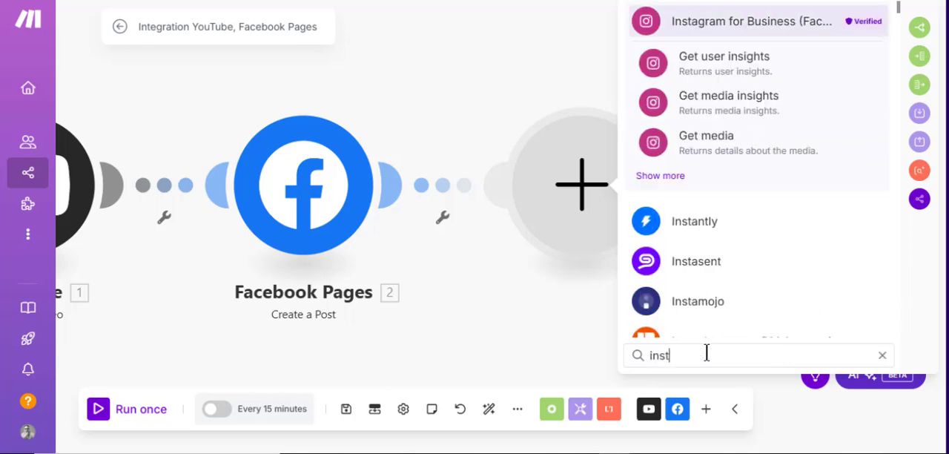
pyautogui.write('agram')
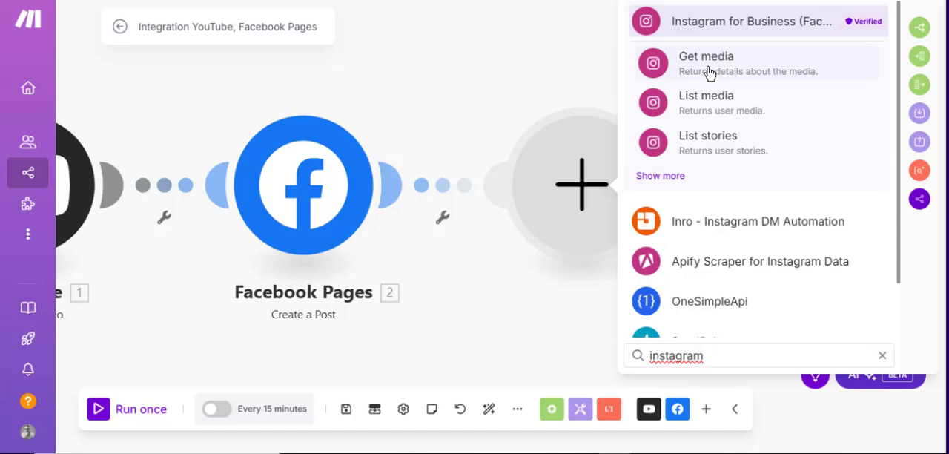
pyautogui.click(709, 72)
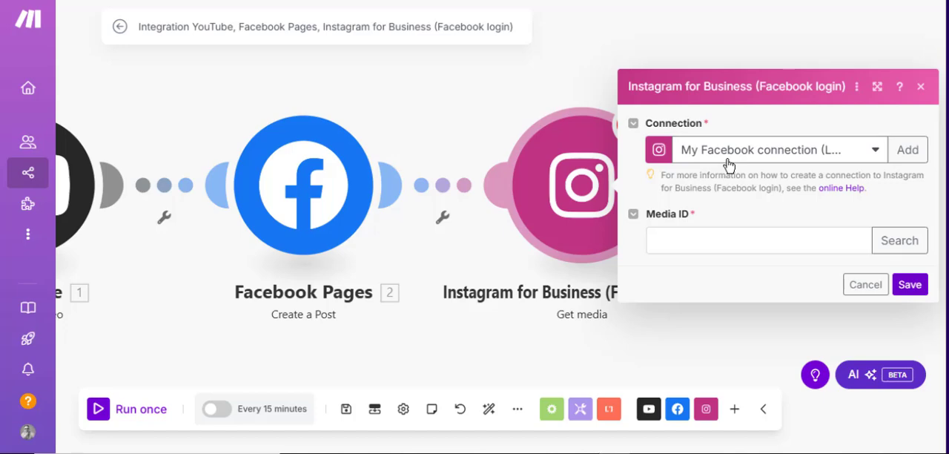
# Map the YouTube Video ID to the Instagram module's media ID and save the module.
pyautogui.click(738, 246)
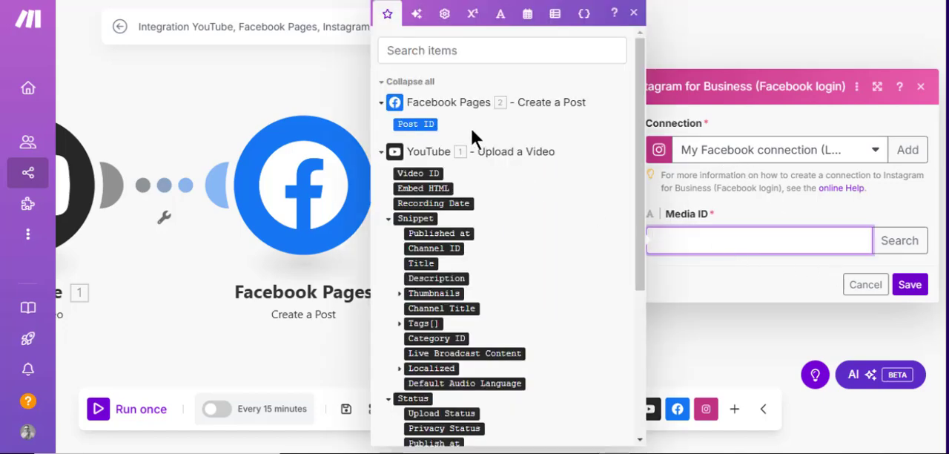
pyautogui.click(424, 173)
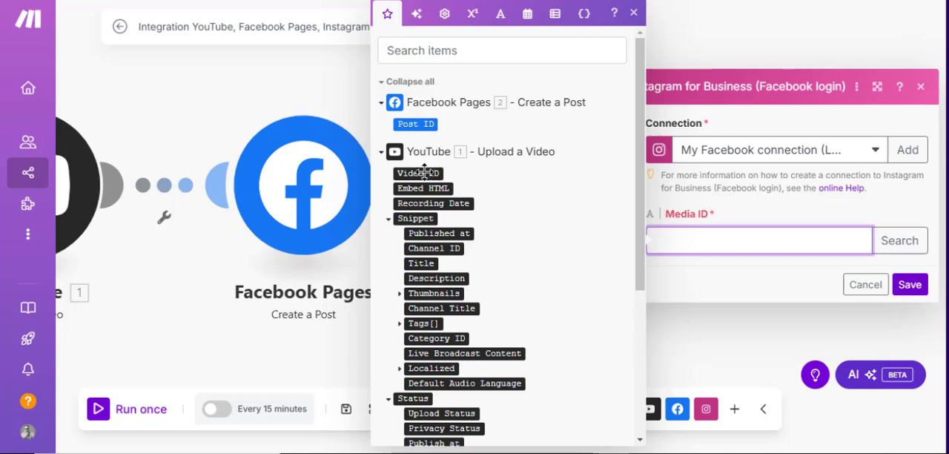
pyautogui.click(912, 285)
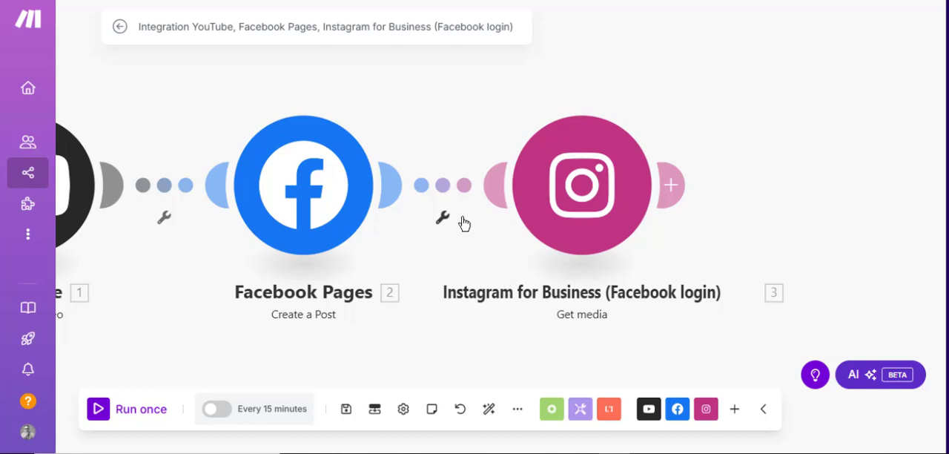
# Search the apps for x and add the X (formerly Twitter) Create a Post module after the Instagram module.
pyautogui.scroll(-3, 462, 222)
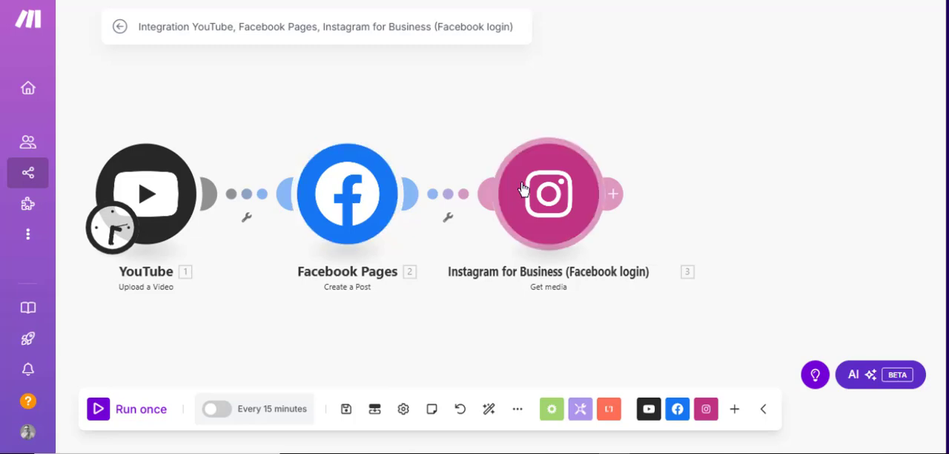
pyautogui.click(612, 194)
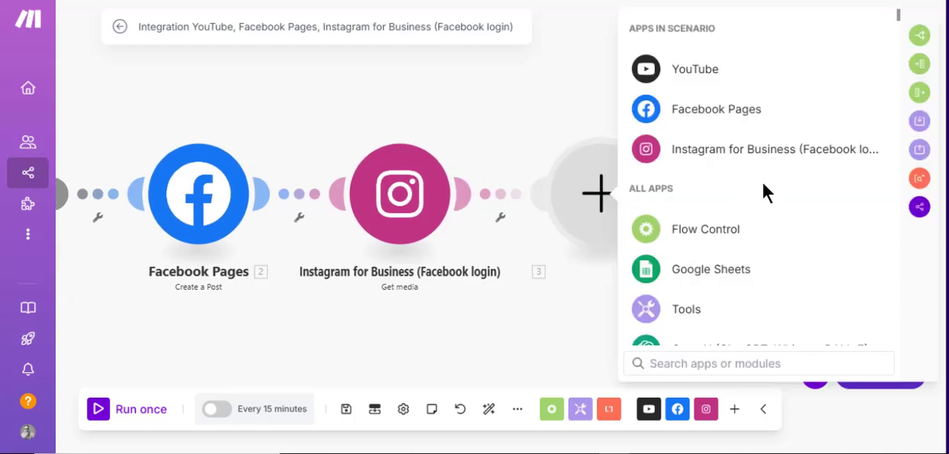
pyautogui.write('x')
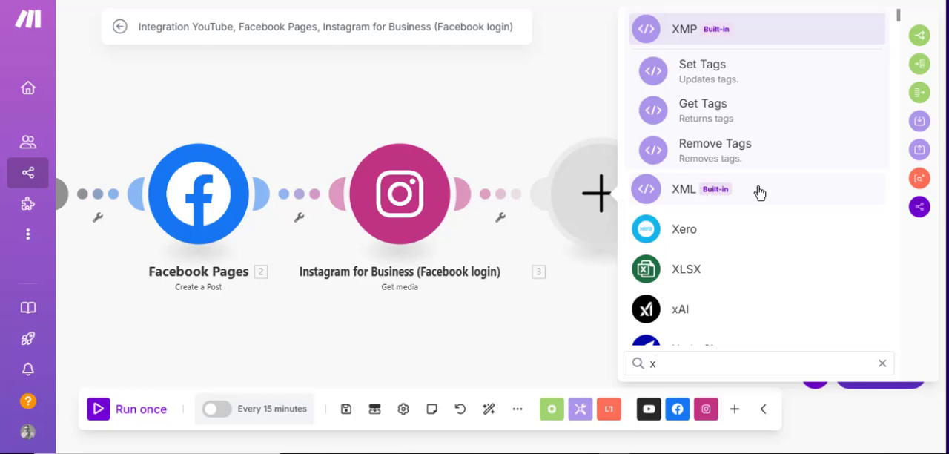
pyautogui.scroll(-2, 762, 178)
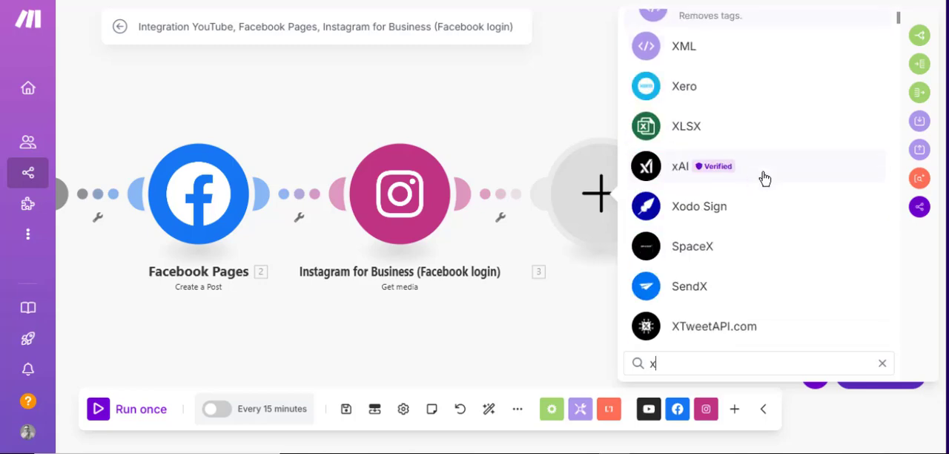
pyautogui.scroll(-1, 765, 178)
pyautogui.scroll(-1, 782, 175)
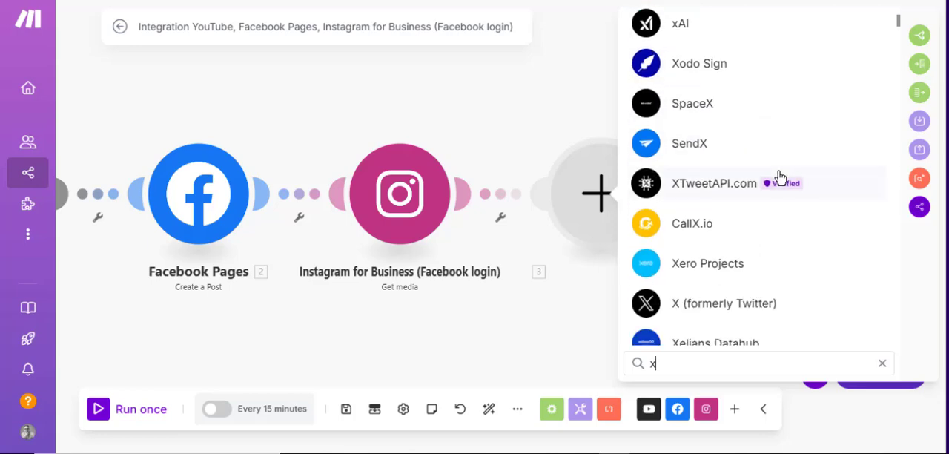
pyautogui.scroll(-2, 781, 177)
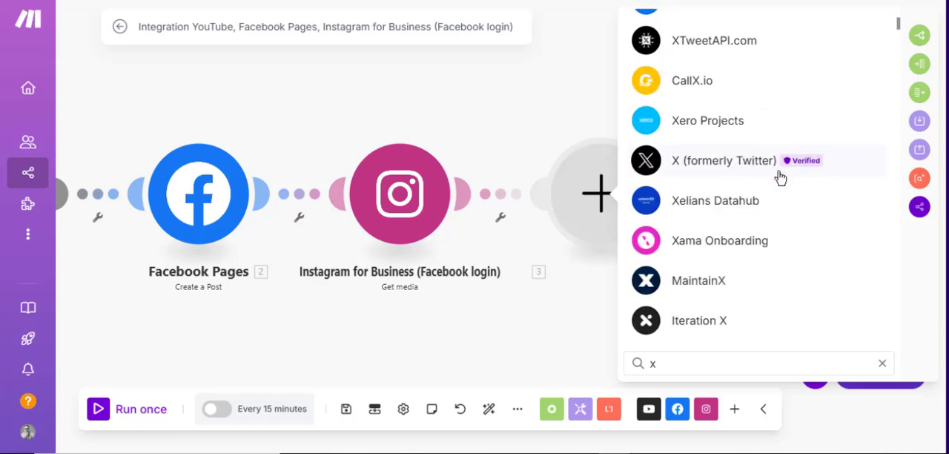
pyautogui.click(733, 170)
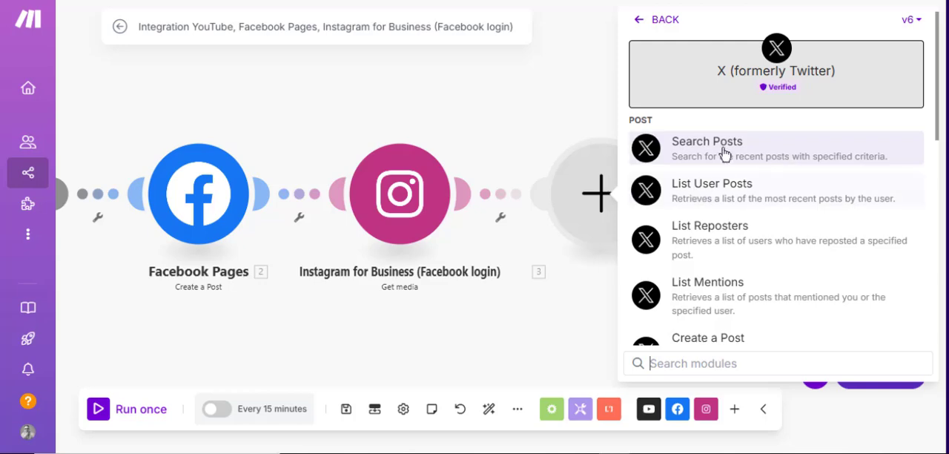
pyautogui.scroll(-2, 726, 208)
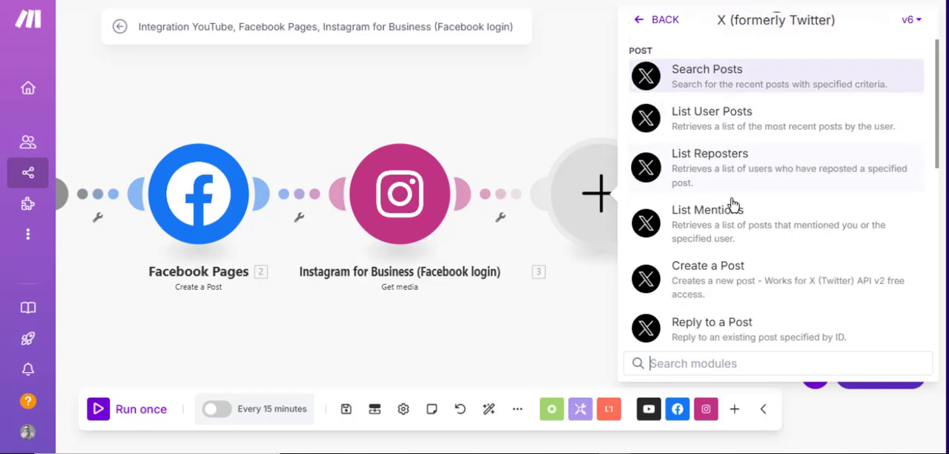
pyautogui.click(724, 213)
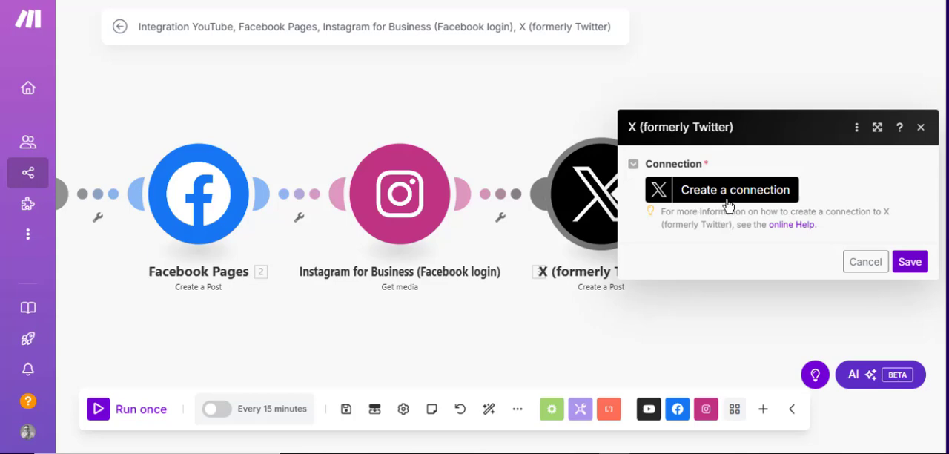
# Try to save the X module and create its connection with the Client ID and Client Secret left blank, and close its settings.
pyautogui.click(906, 261)
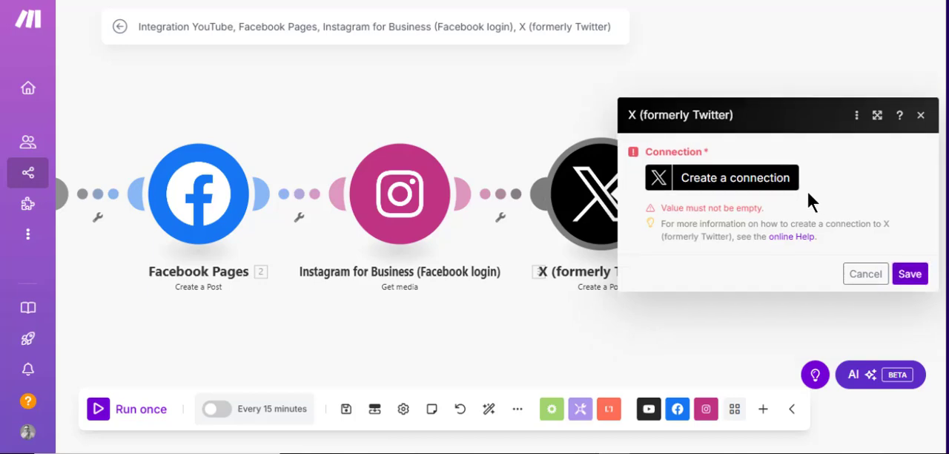
pyautogui.click(758, 191)
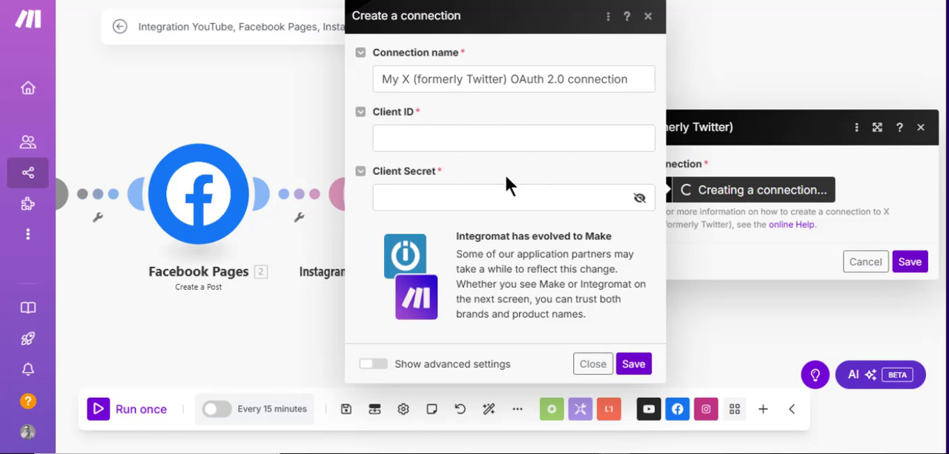
pyautogui.click(519, 142)
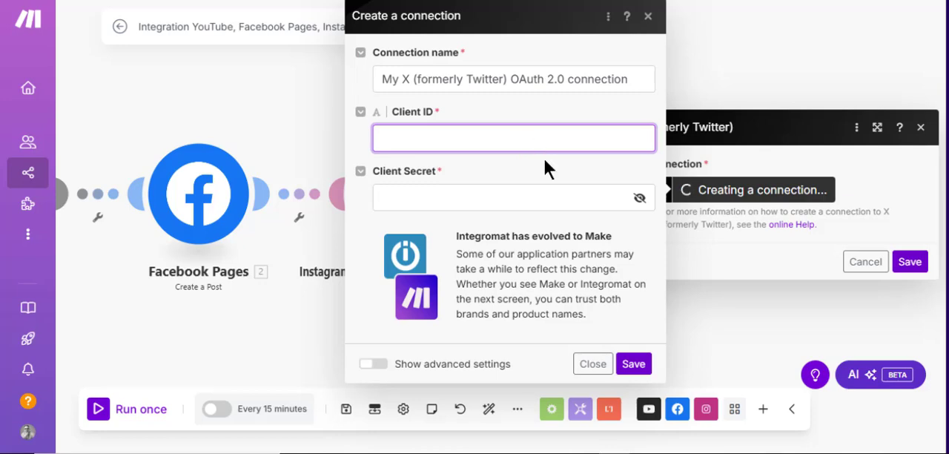
pyautogui.click(634, 363)
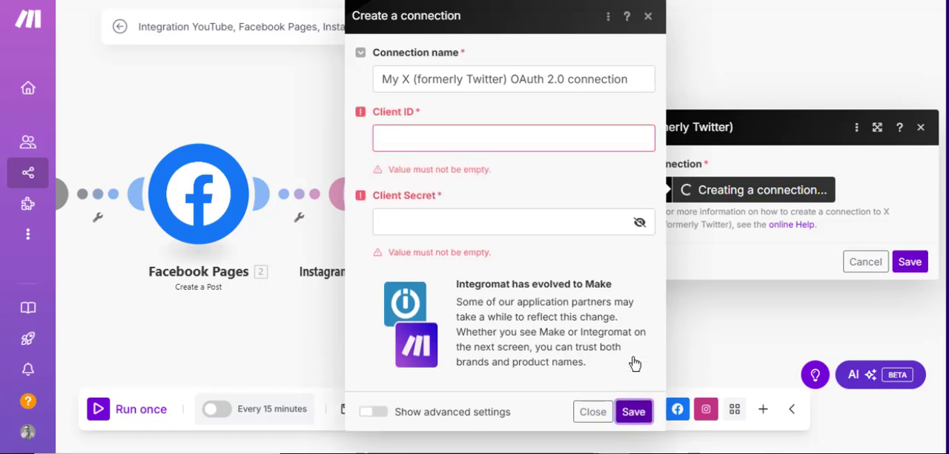
pyautogui.click(922, 127)
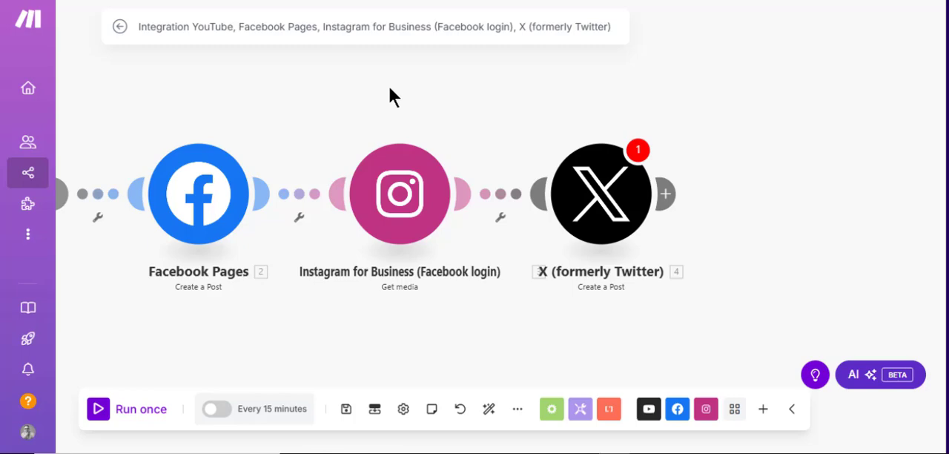
pyautogui.scroll(-4, 386, 97)
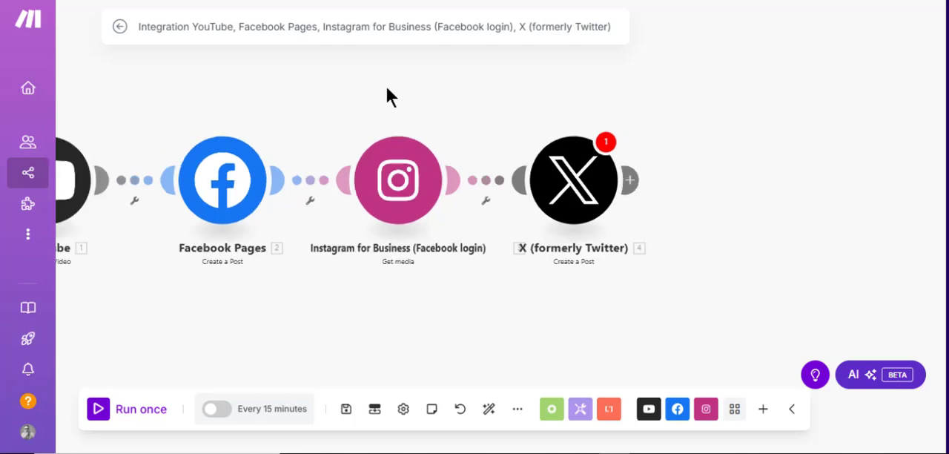